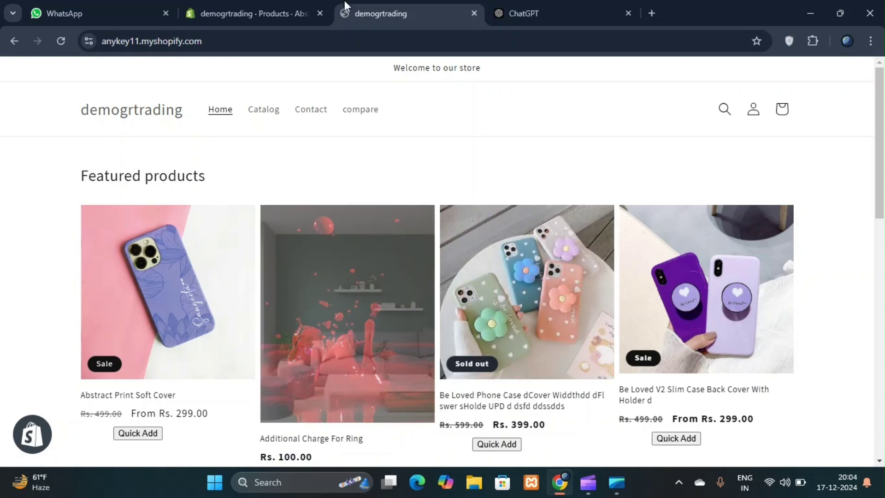
Scroll the Abstract Print Soft Cover product to its Variants section showing the Color and Holder options.
left_click(247, 1)
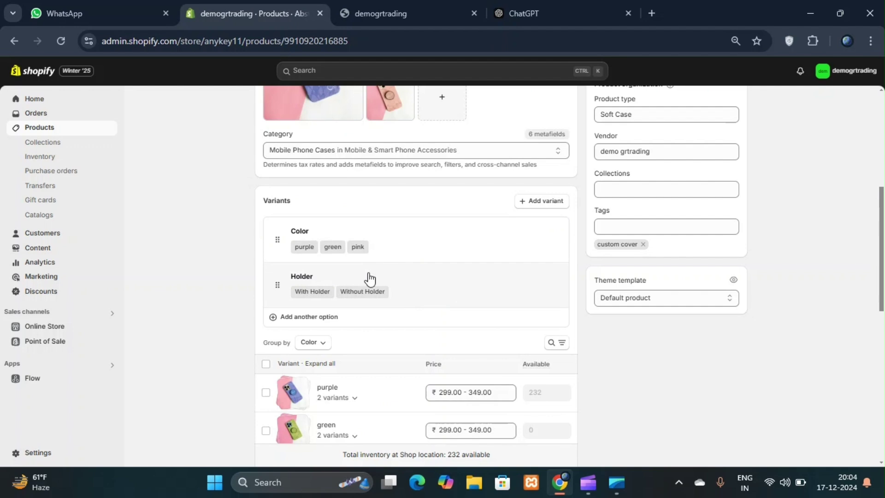
scroll(369, 278, "up", 6)
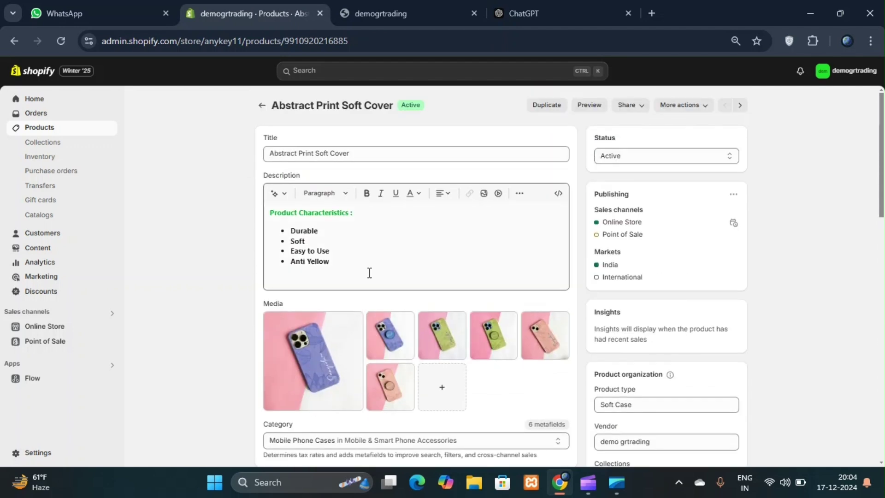
scroll(370, 272, "down", 5)
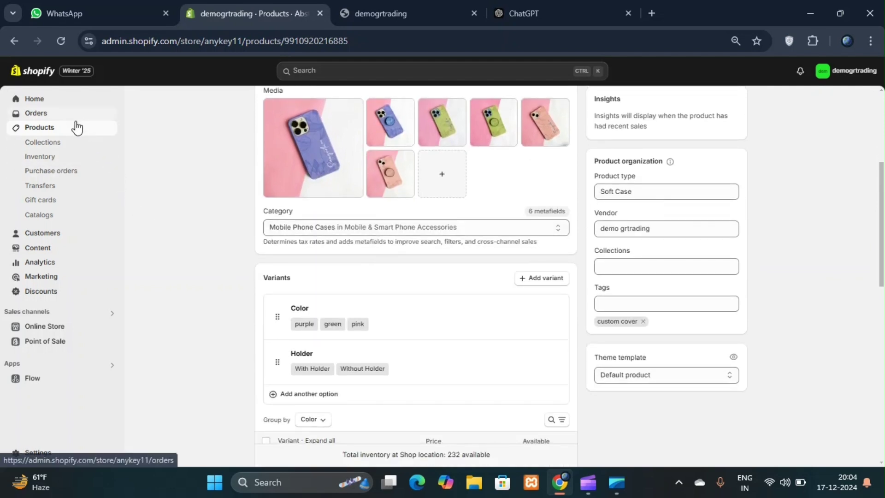
scroll(405, 316, "down", 1)
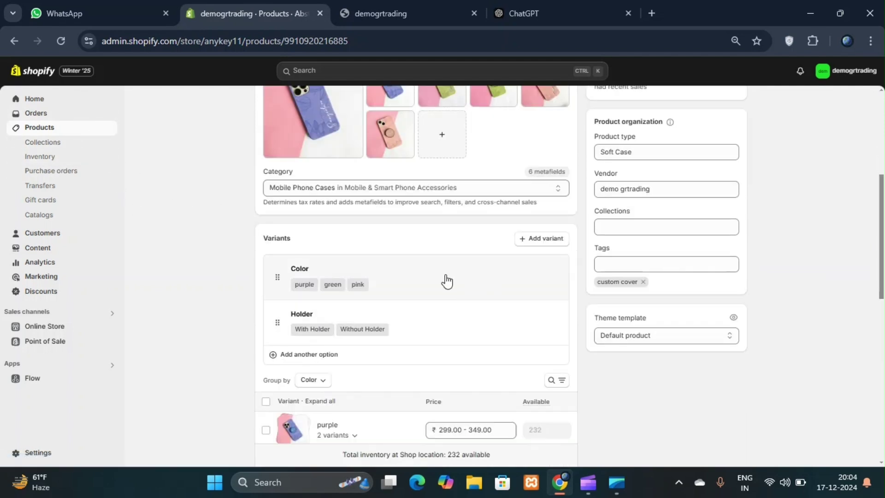
scroll(516, 254, "down", 1)
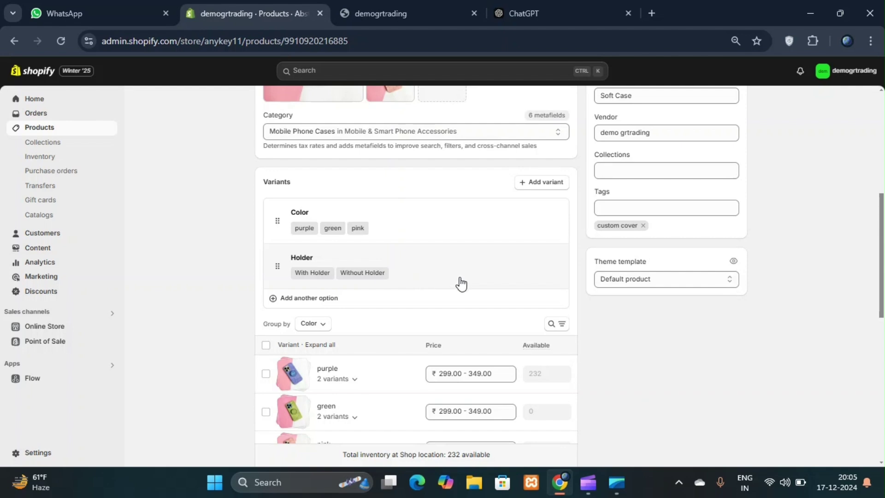
scroll(415, 282, "down", 1)
left_click(310, 266)
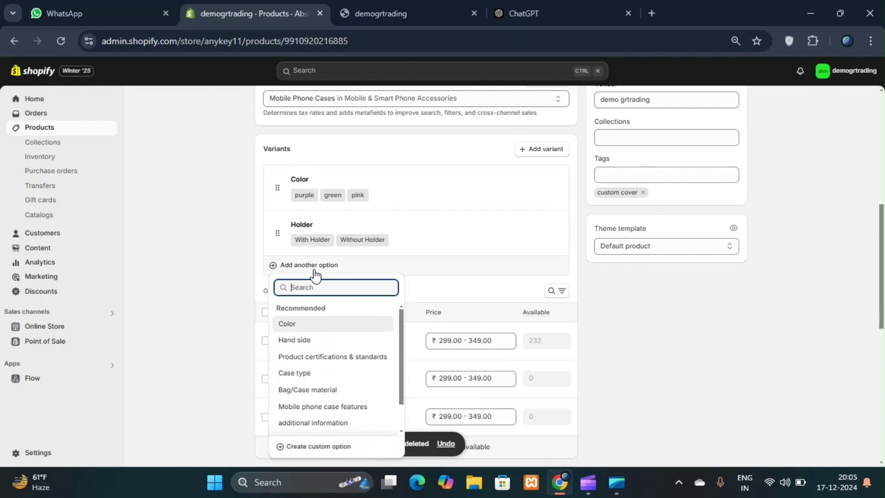
left_click(295, 449)
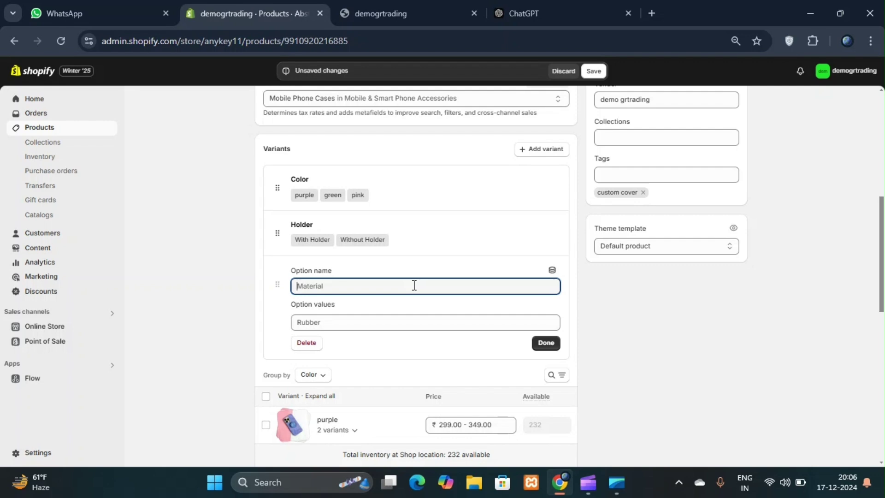
key("Return")
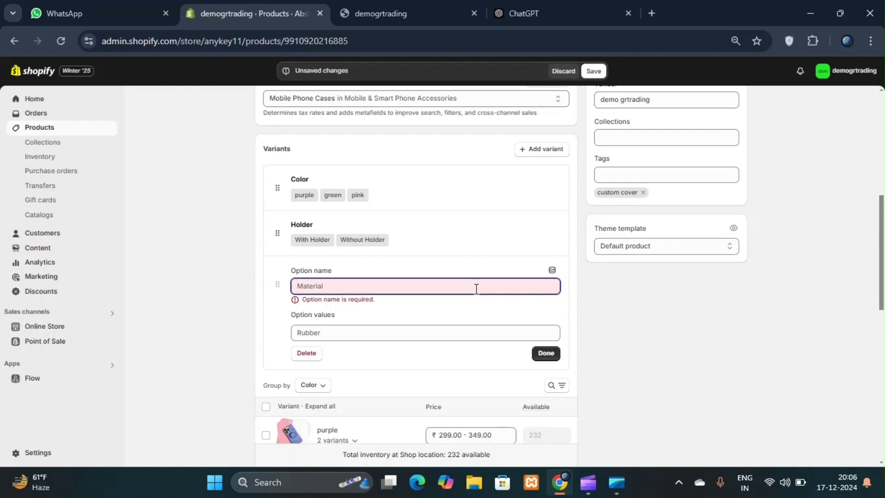
left_click(520, 271)
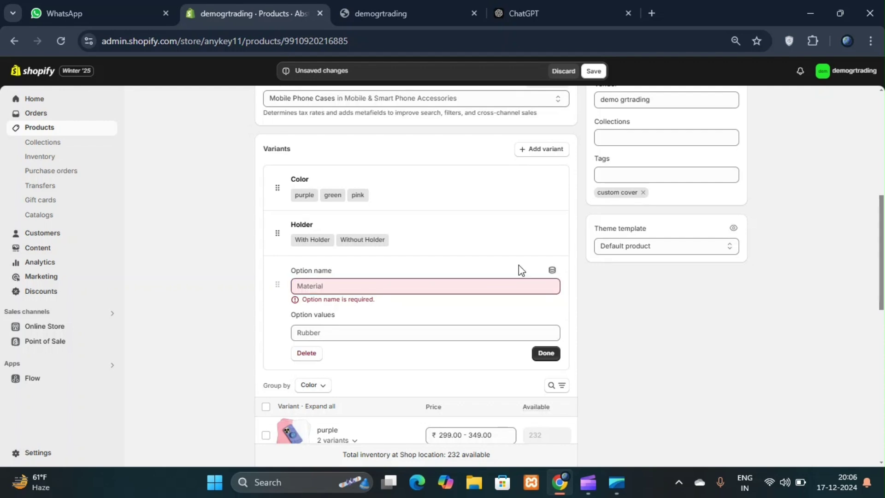
left_click(308, 358)
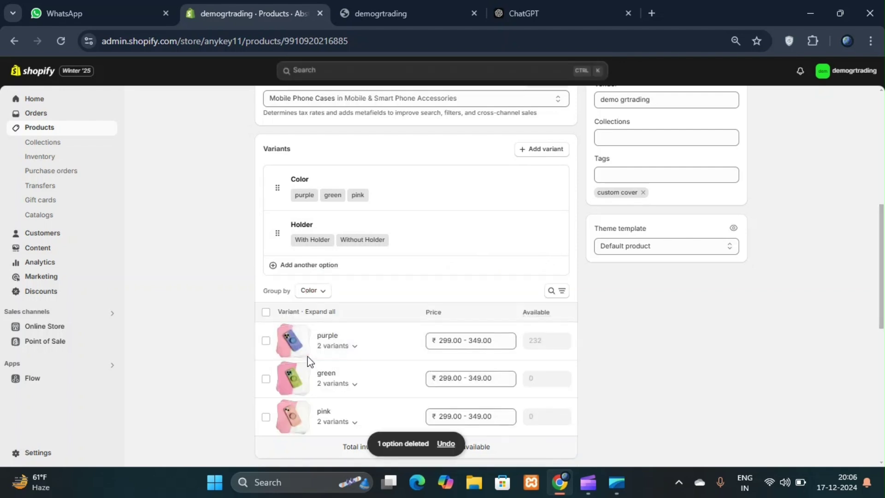
left_click(373, 273)
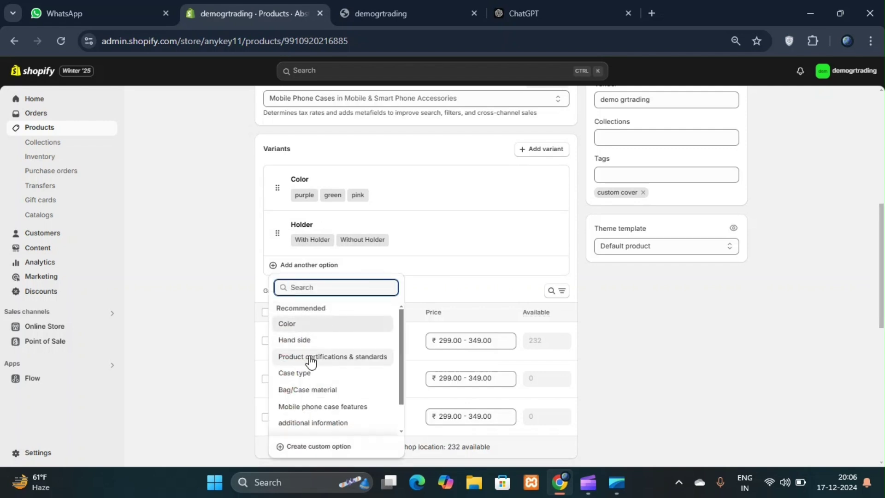
scroll(312, 361, "down", 2)
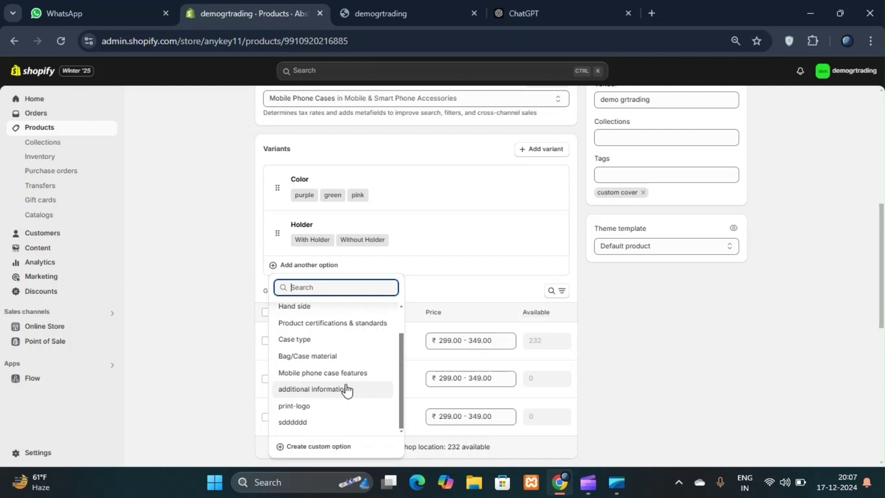
Dismiss the option list and go to Settings > Custom data.
left_click(196, 361)
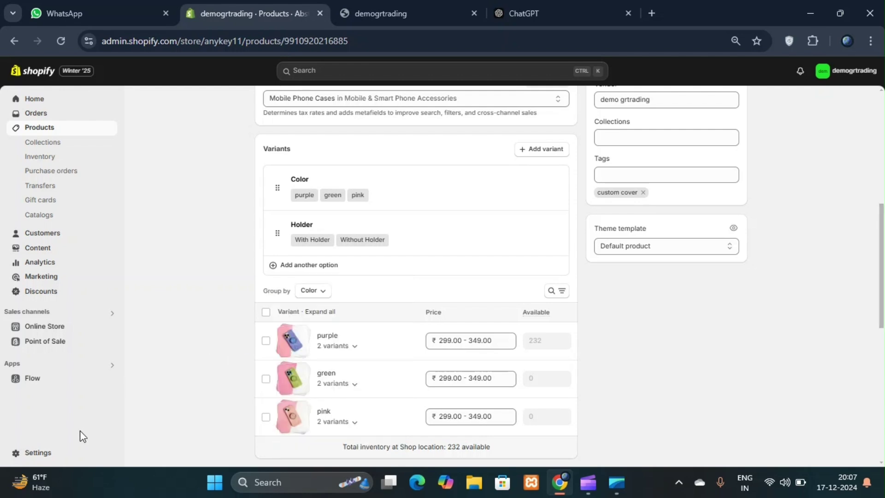
left_click(55, 455)
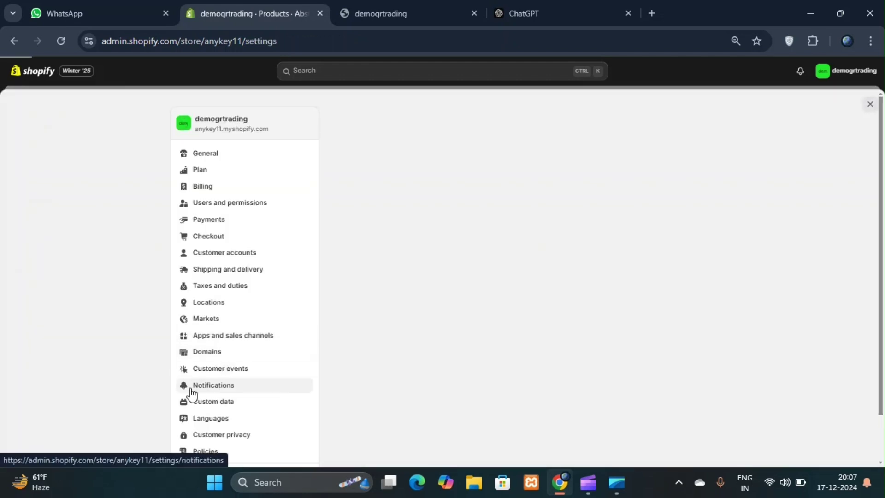
left_click(193, 401)
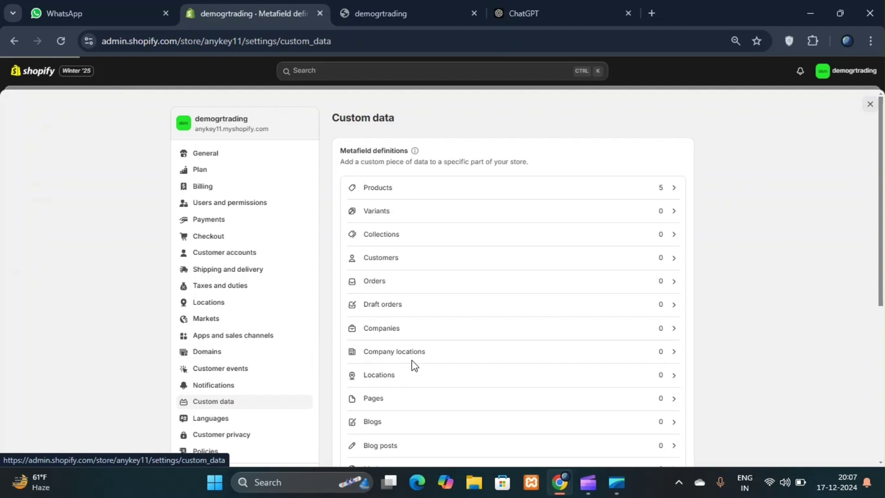
scroll(412, 364, "down", 4)
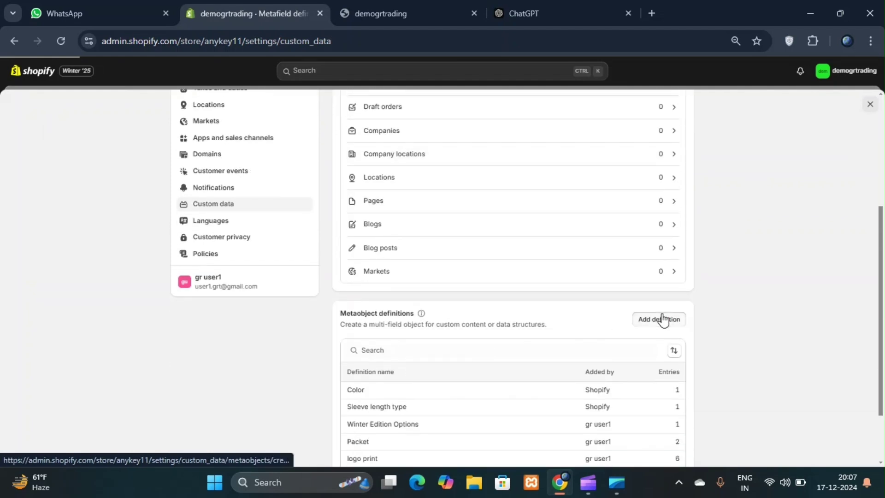
Start a new metaobject definition named var.
left_click(663, 319)
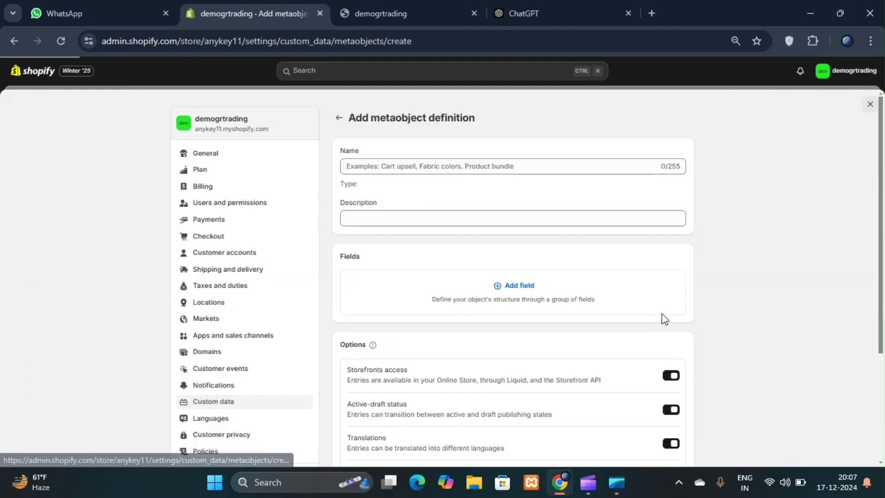
left_click(518, 162)
type("vr")
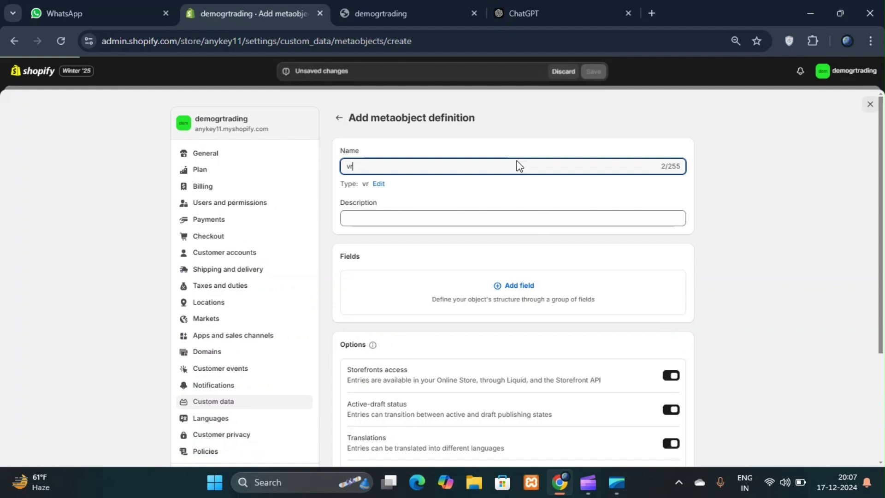
key("BackSpace")
key("BackSpace")
type("var")
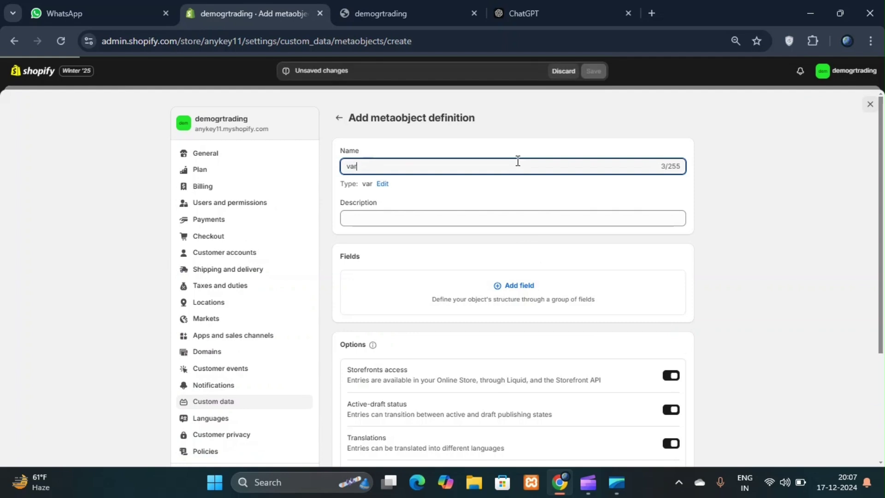
Add a single line text field called text and save the definition.
left_click(547, 286)
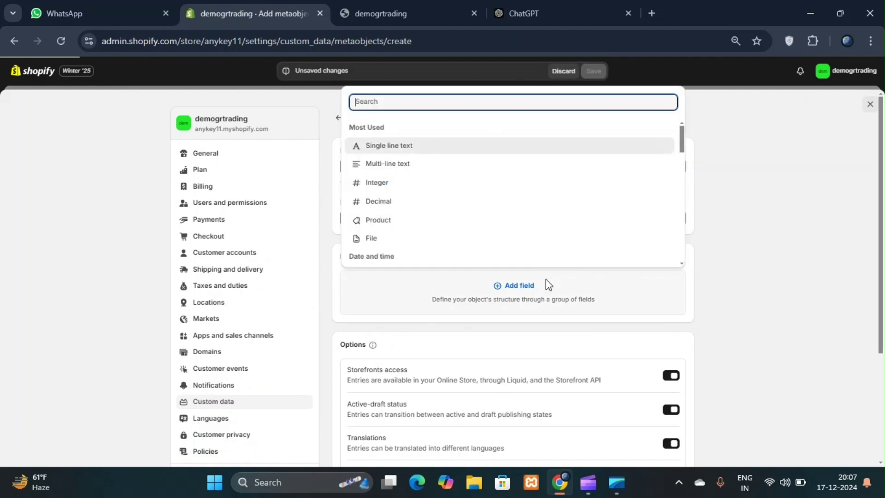
key("Return")
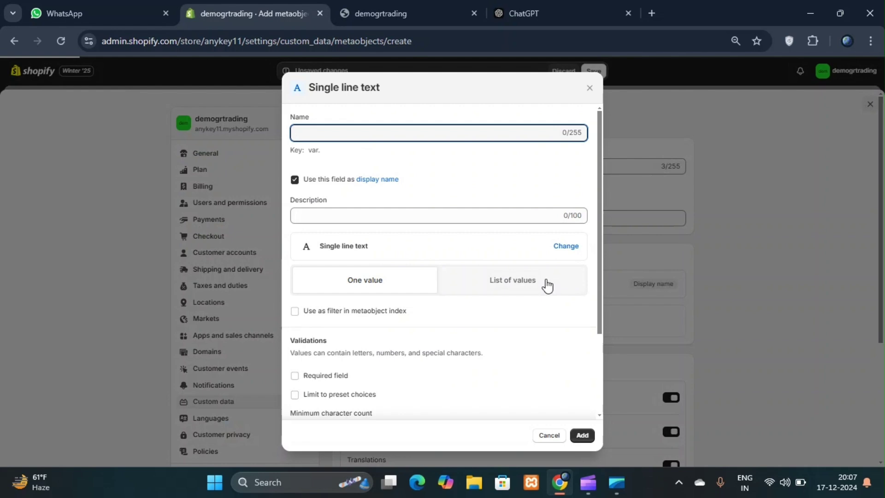
type("text")
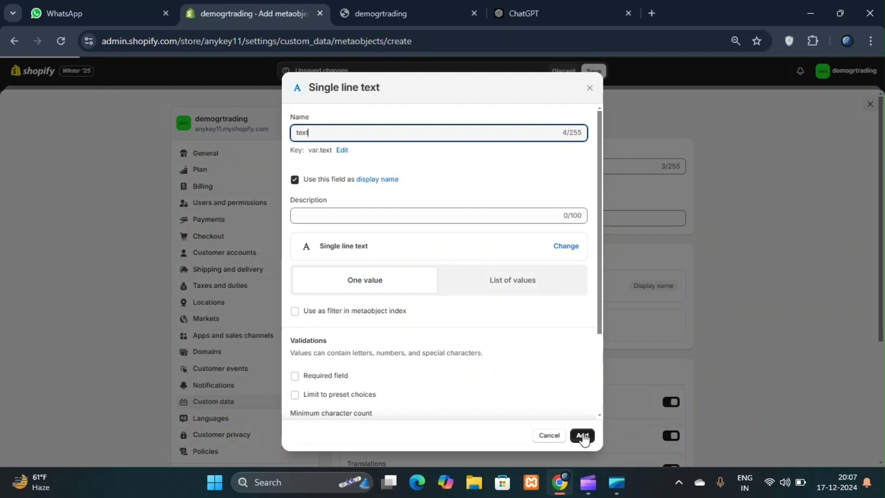
left_click(582, 435)
left_click(593, 72)
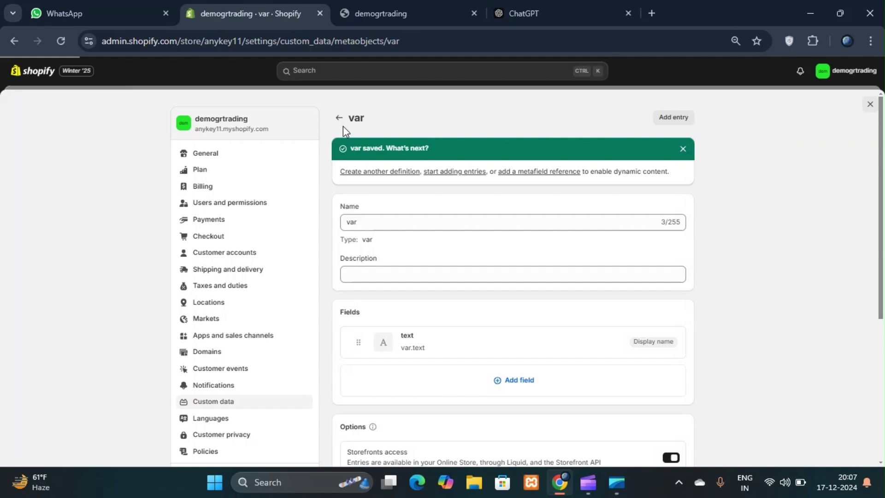
Start a new product metafield definition named var.
left_click(340, 119)
left_click(395, 195)
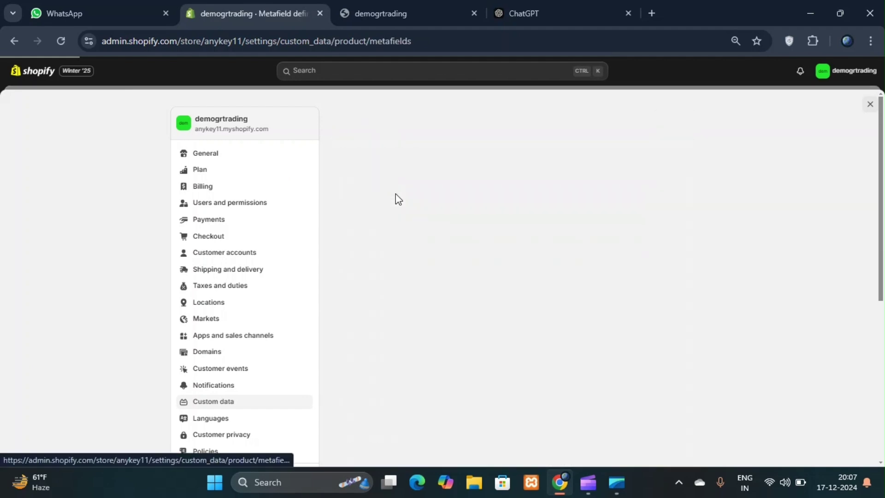
left_click(650, 119)
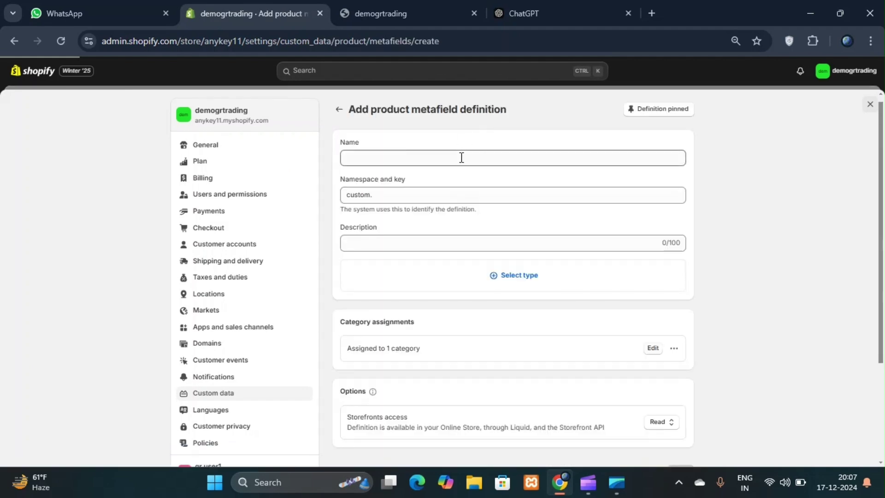
left_click(461, 157)
type("var")
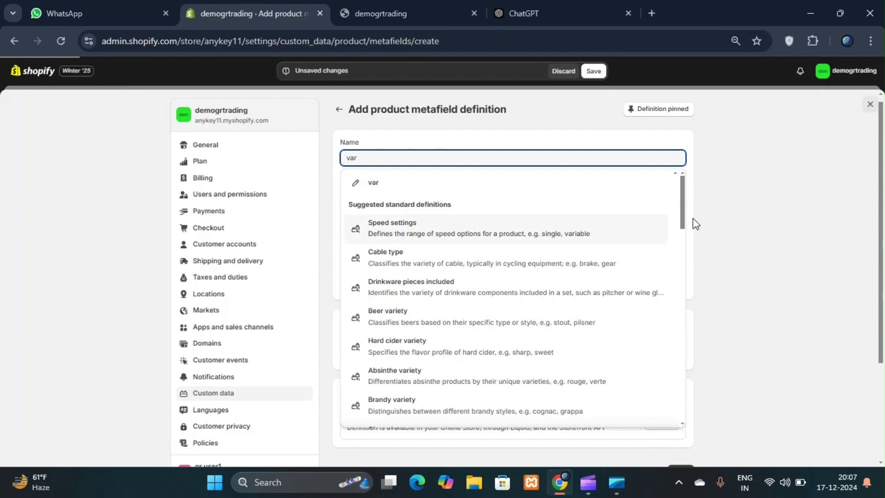
left_click(738, 236)
Set its type to Metaobject referencing var as a list of entries, and save.
left_click(652, 291)
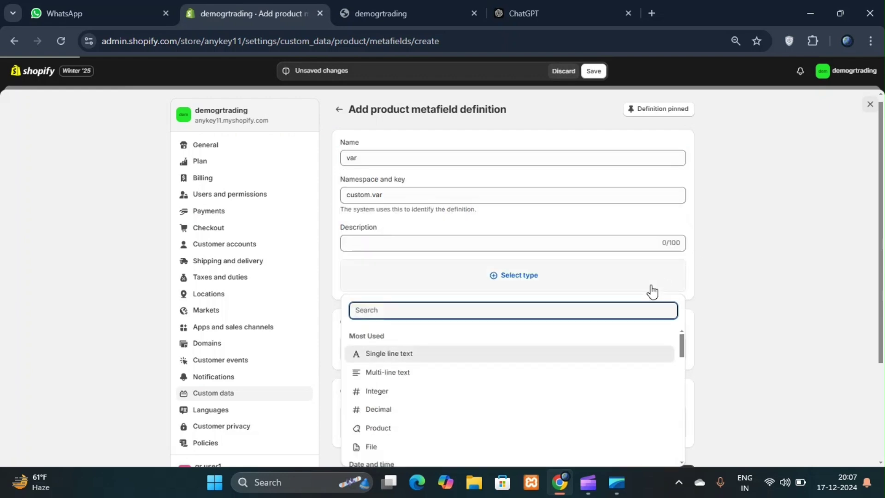
type("meta")
key("Return")
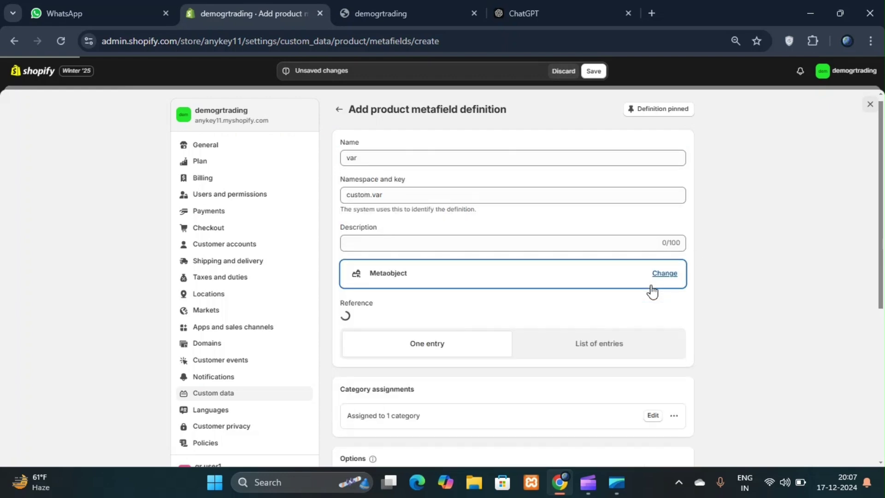
left_click(588, 318)
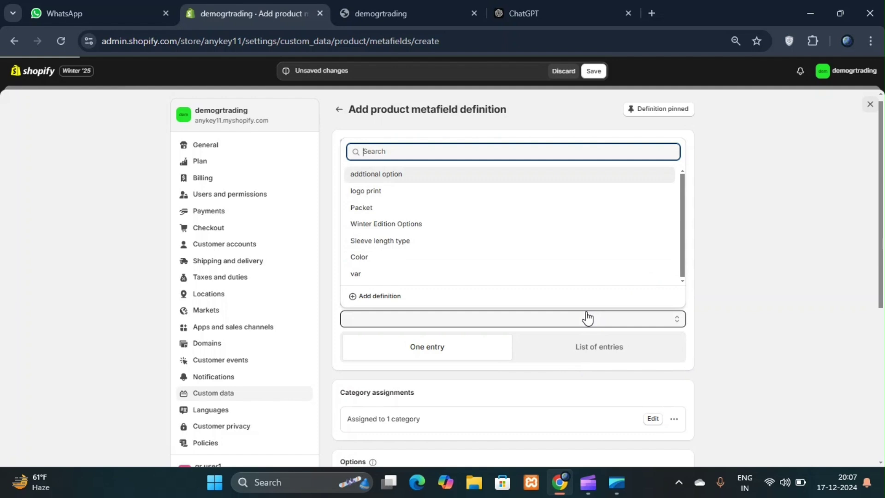
left_click(468, 279)
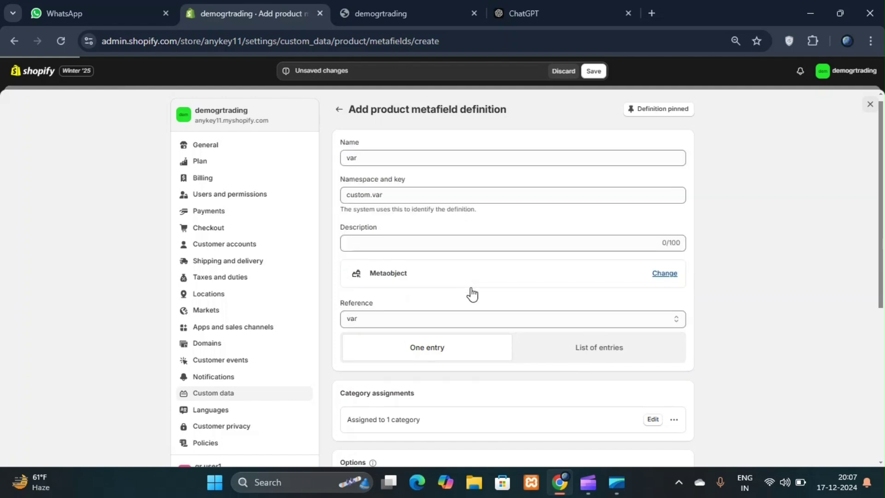
left_click(563, 360)
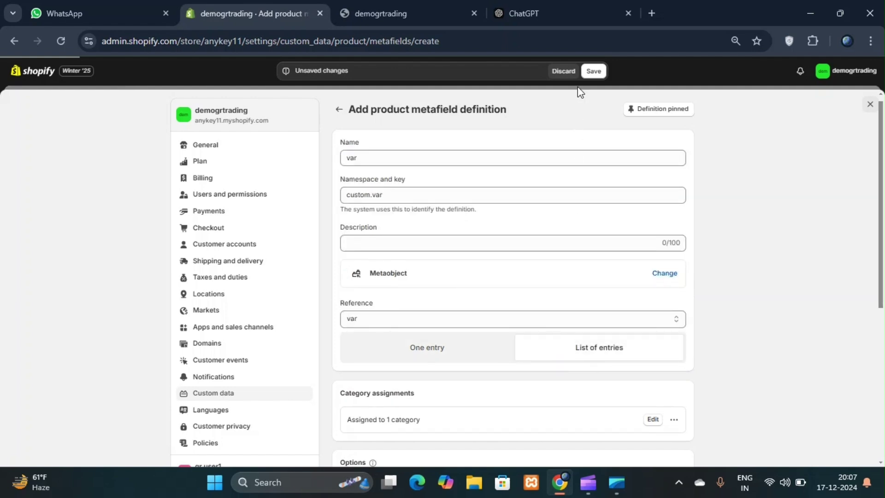
left_click(593, 71)
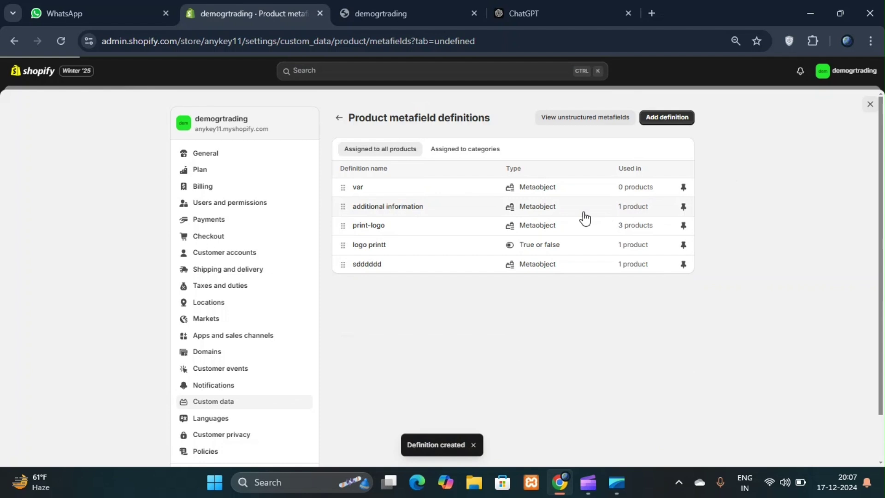
Leave Settings, open the var metaobject under Metaobjects and add entries black, blue and red.
left_click(870, 107)
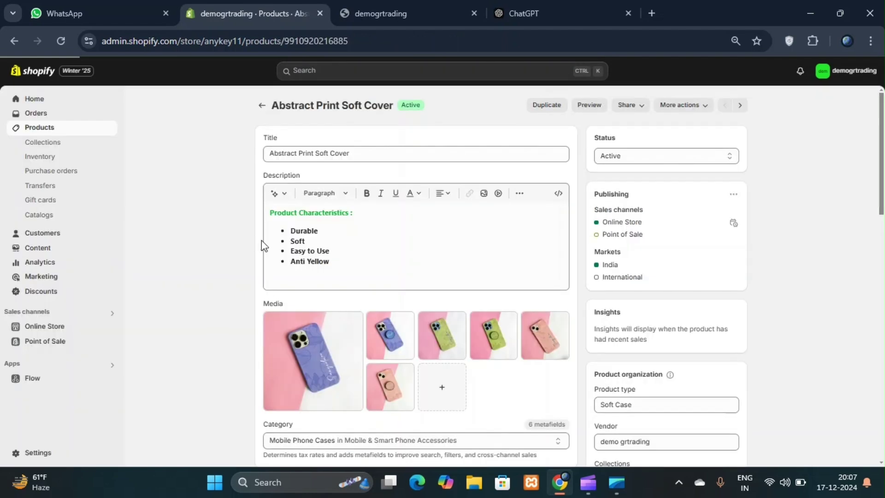
left_click(48, 250)
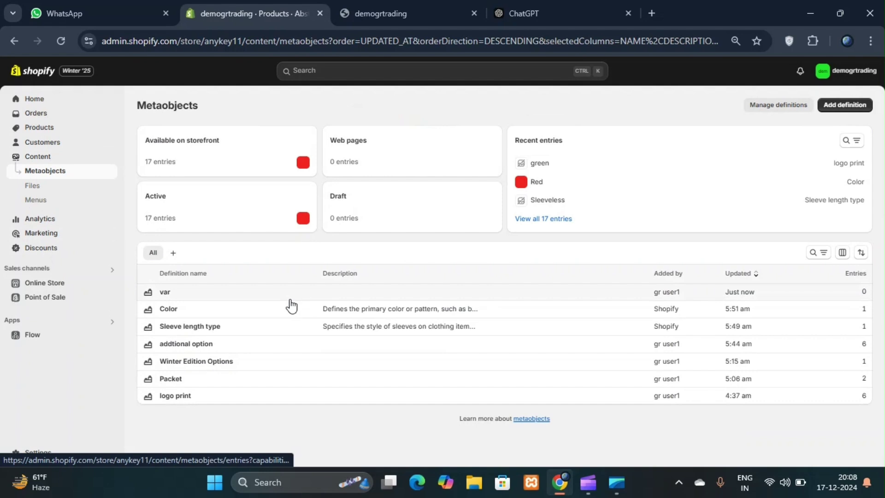
left_click(283, 297)
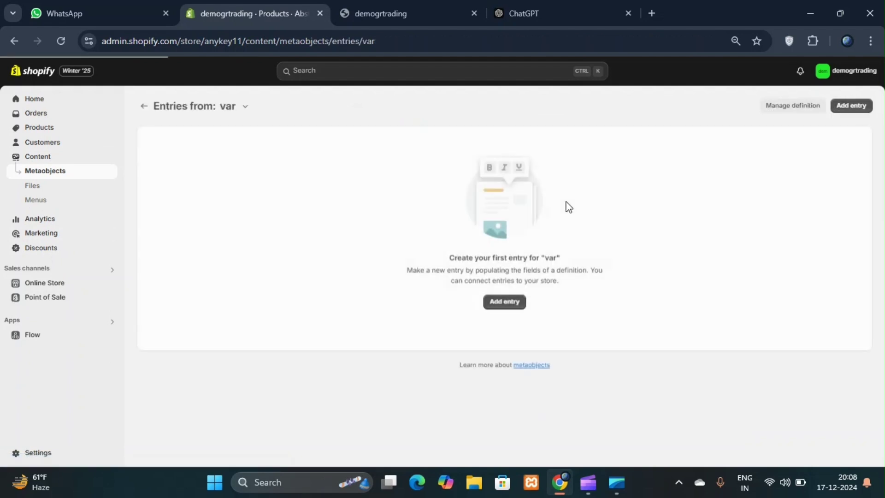
left_click(859, 106)
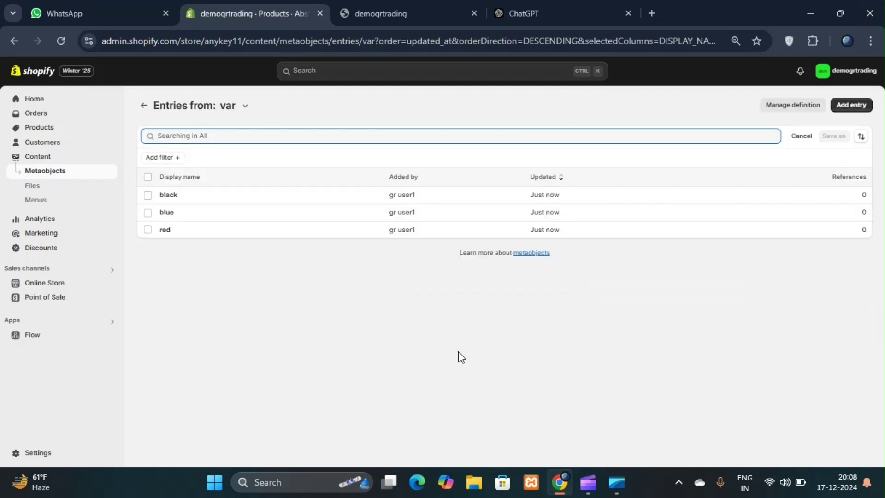
left_click_drag(466, 359, 357, 280)
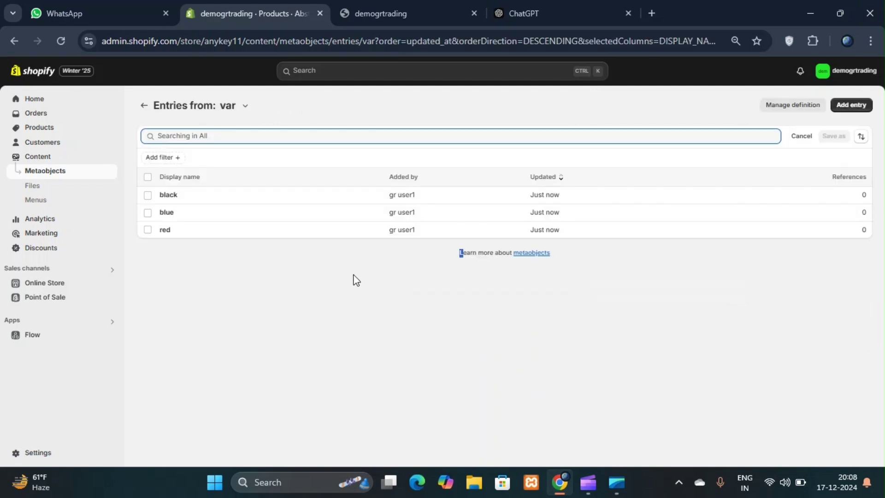
Open the Bling Moon Shell Phone Case product from the Products list.
left_click(66, 131)
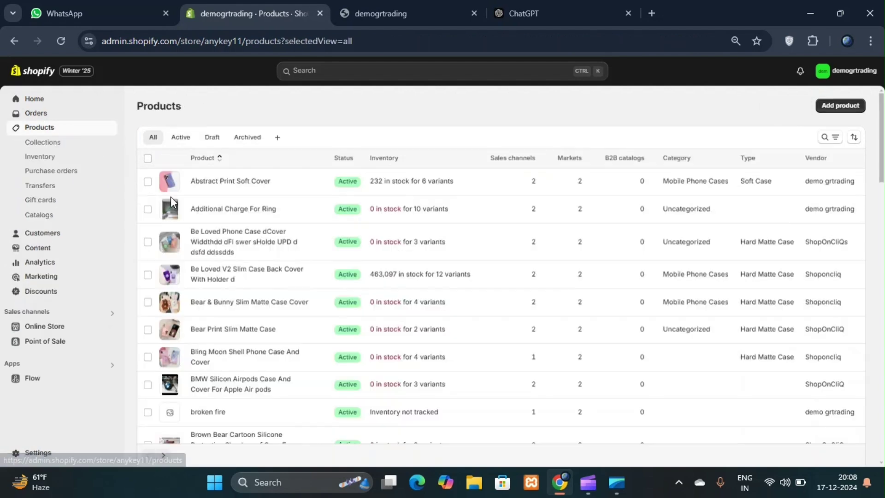
scroll(230, 279, "down", 1)
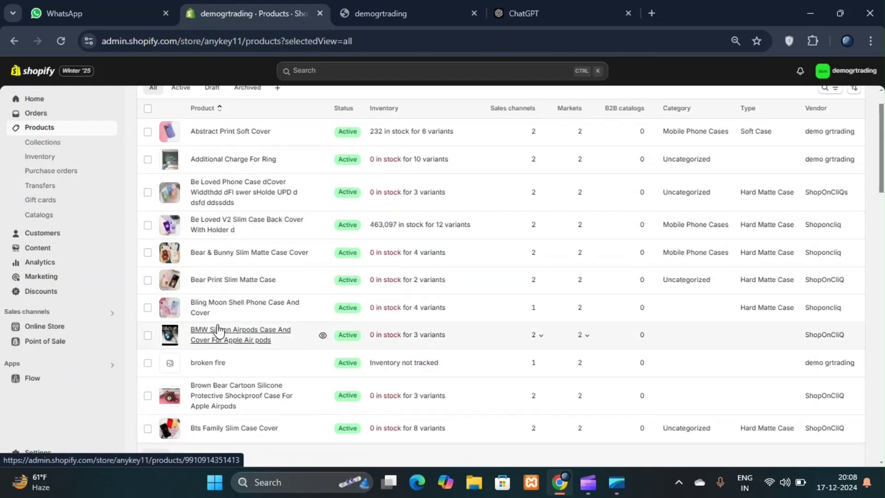
left_click(227, 306)
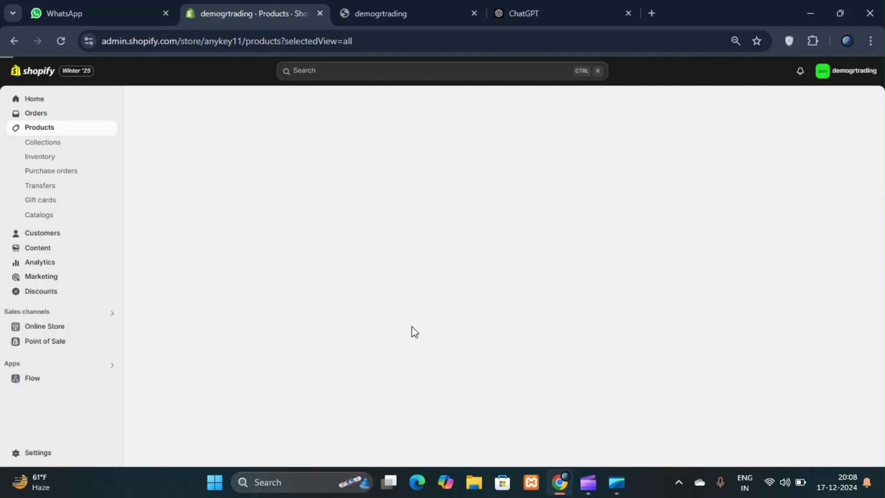
scroll(411, 327, "down", 6)
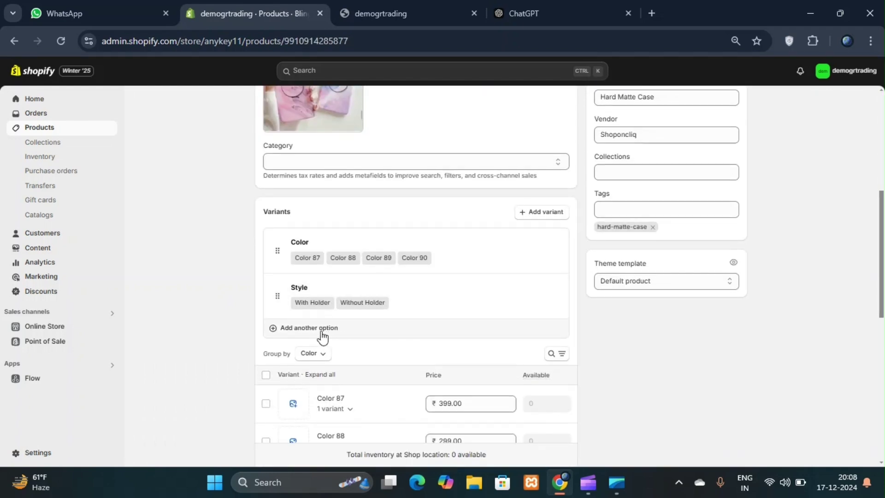
Add a var option, select values red, blue and black, and save the product.
left_click(324, 337)
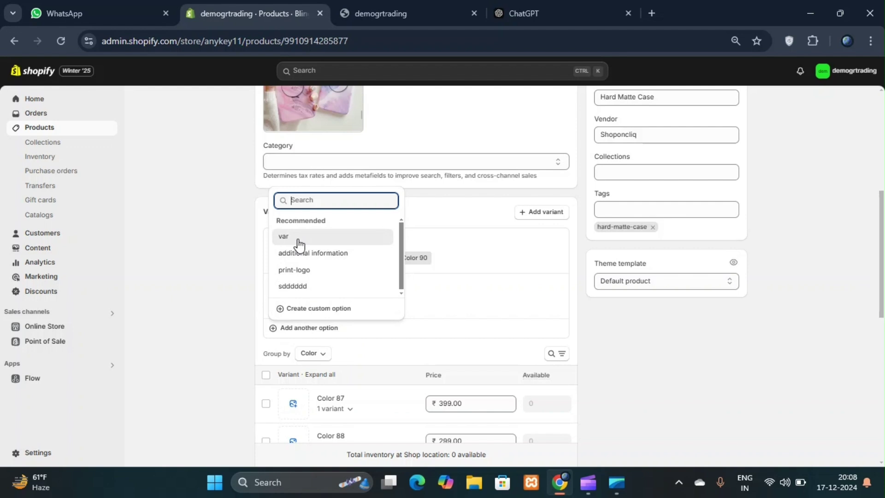
left_click(343, 241)
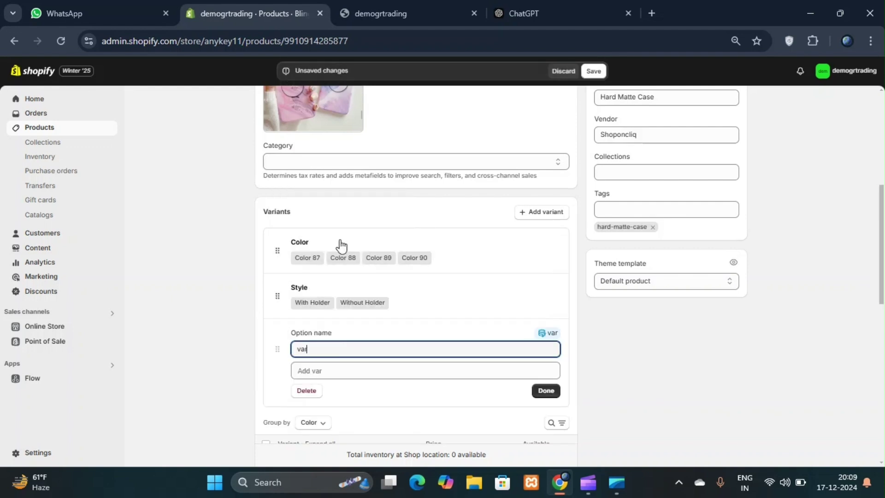
left_click(361, 354)
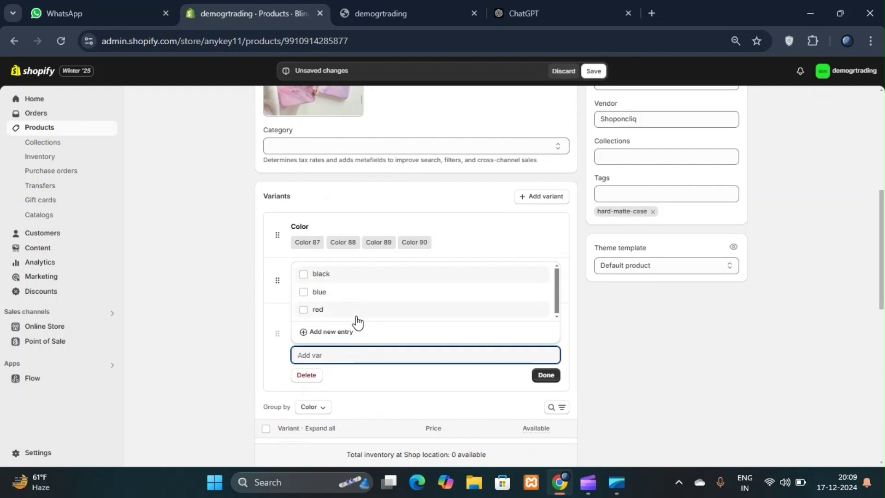
left_click(357, 317)
left_click(374, 291)
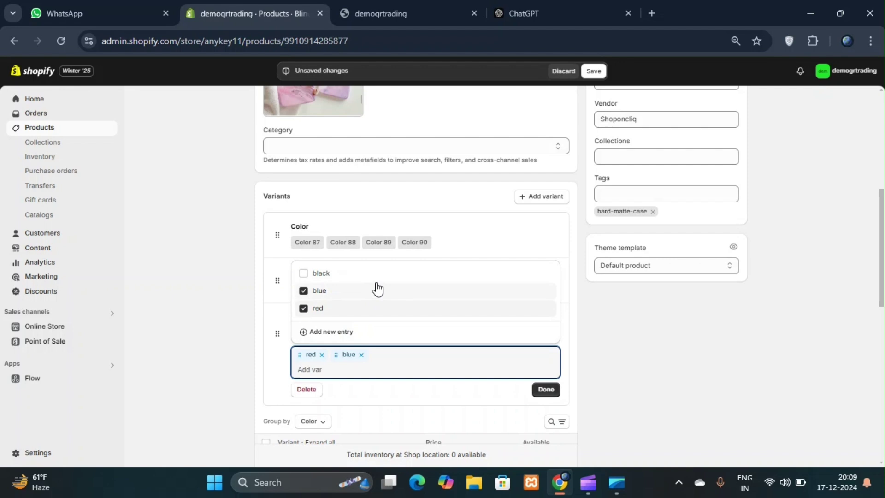
left_click(377, 276)
left_click(621, 368)
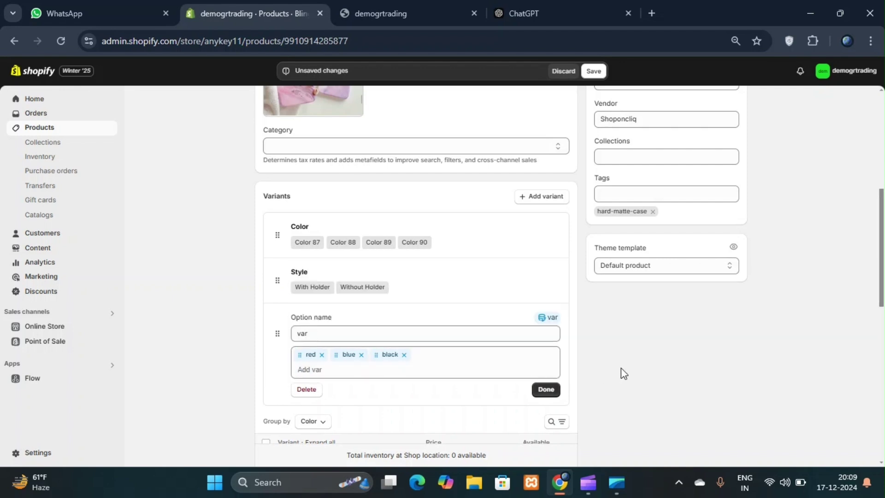
left_click(546, 390)
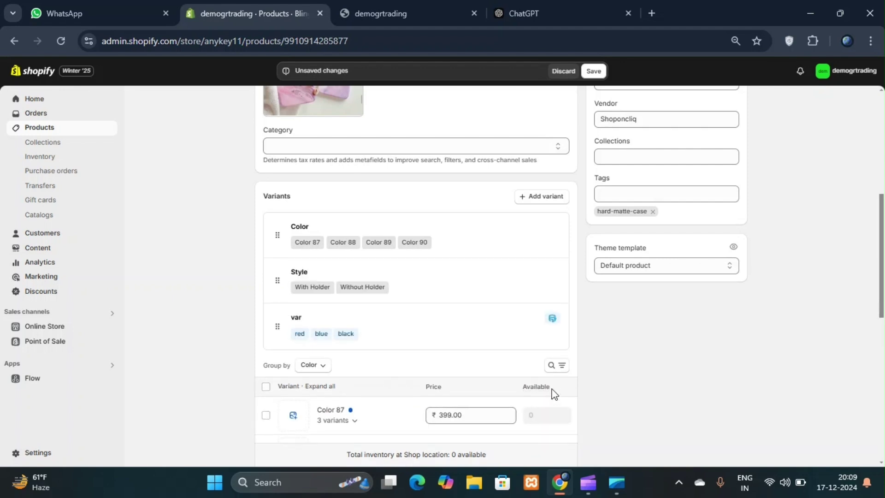
left_click(600, 71)
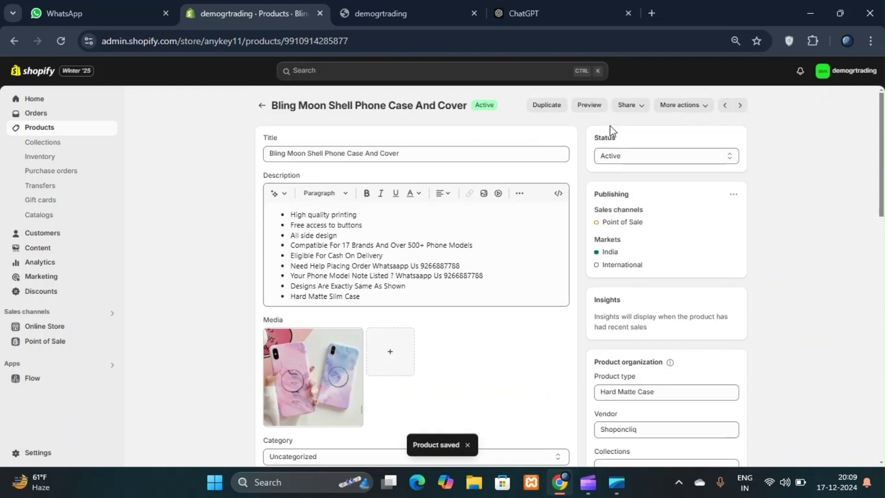
Preview the phone case on the storefront and close the compare popup.
left_click(590, 106)
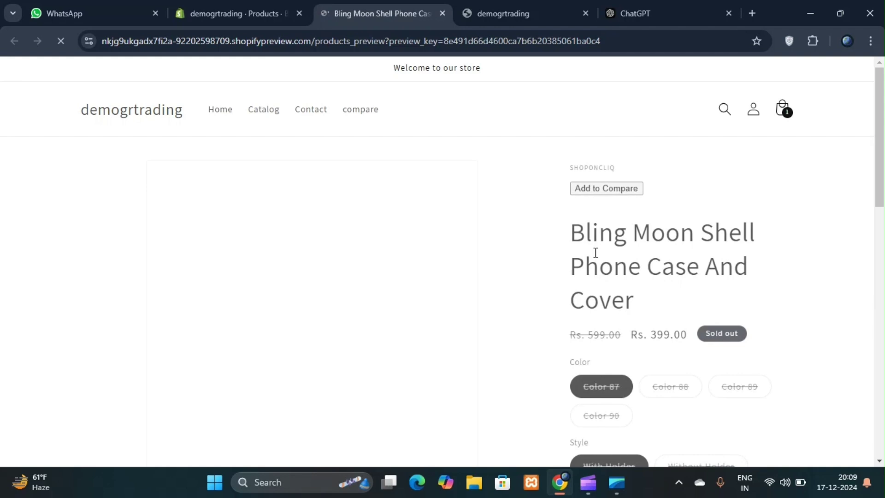
scroll(595, 253, "down", 3)
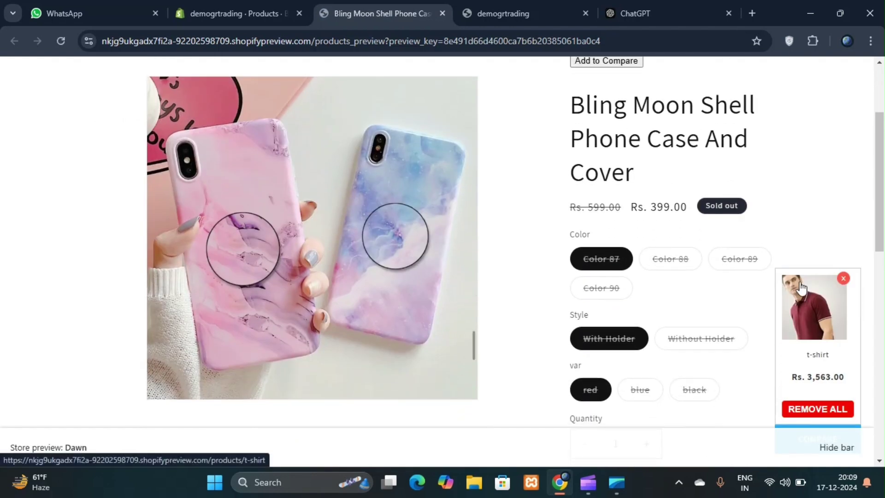
scroll(743, 320, "down", 2)
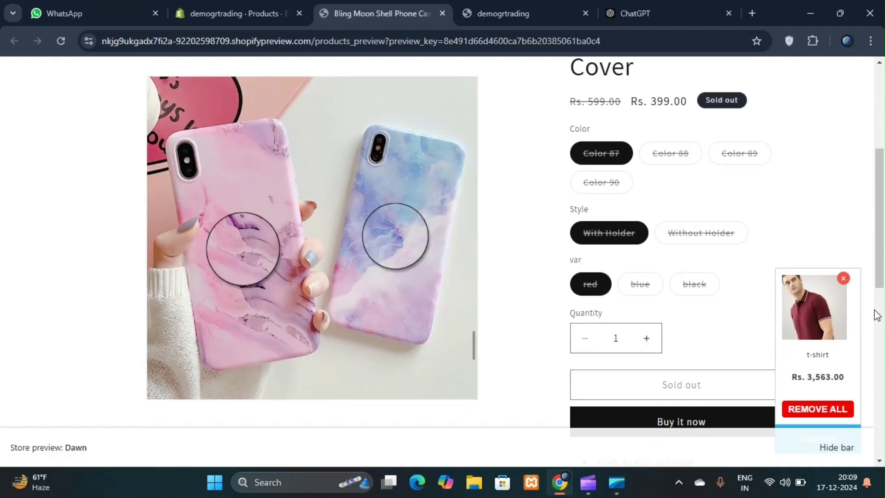
left_click(845, 279)
scroll(753, 306, "down", 1)
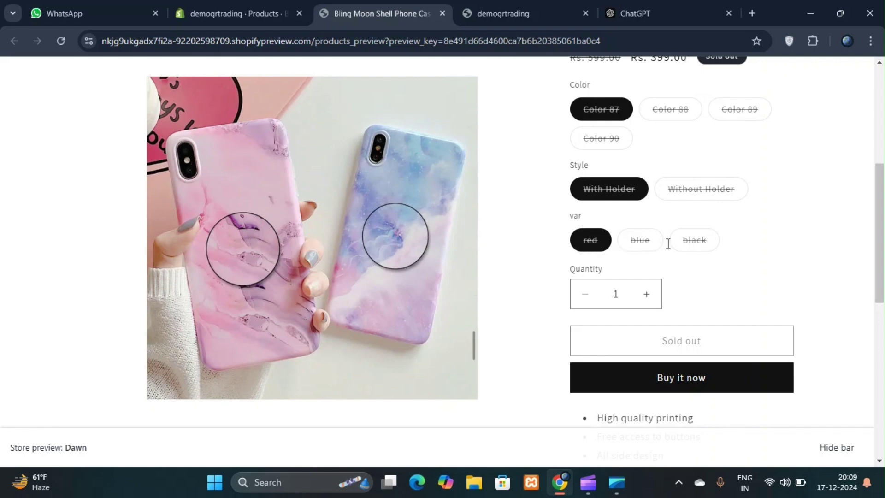
Try the black and blue var swatches on the product page.
left_click(694, 245)
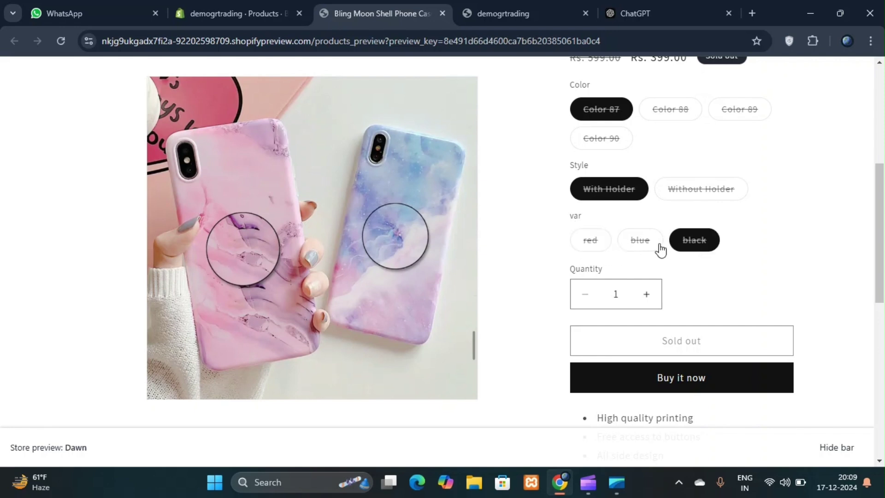
left_click(623, 249)
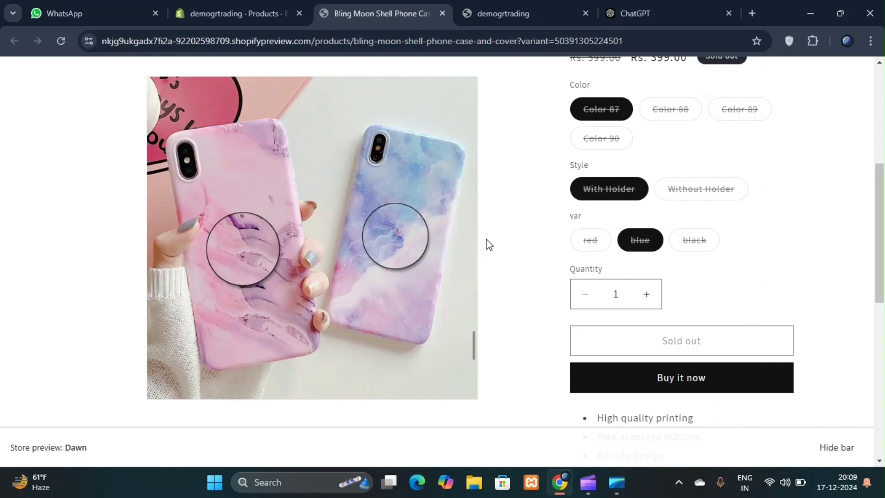
scroll(764, 329, "up", 3)
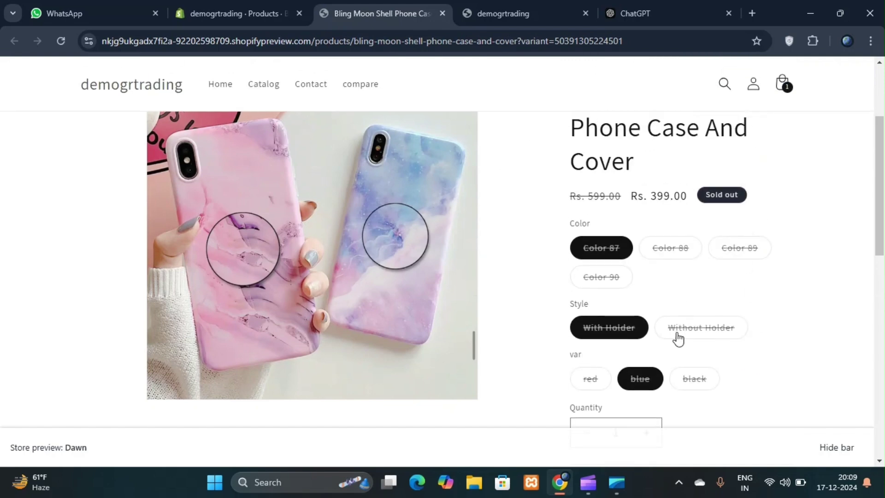
scroll(682, 332, "down", 1)
left_click(690, 321)
Switch between the admin, live storefront and phone case preview tabs, ending in admin.
key("ctrl+shift+Tab")
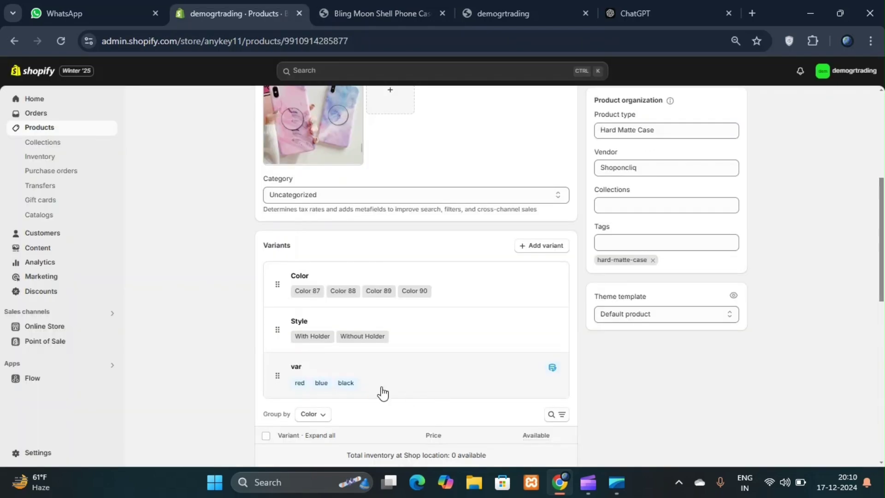
left_click(533, 12)
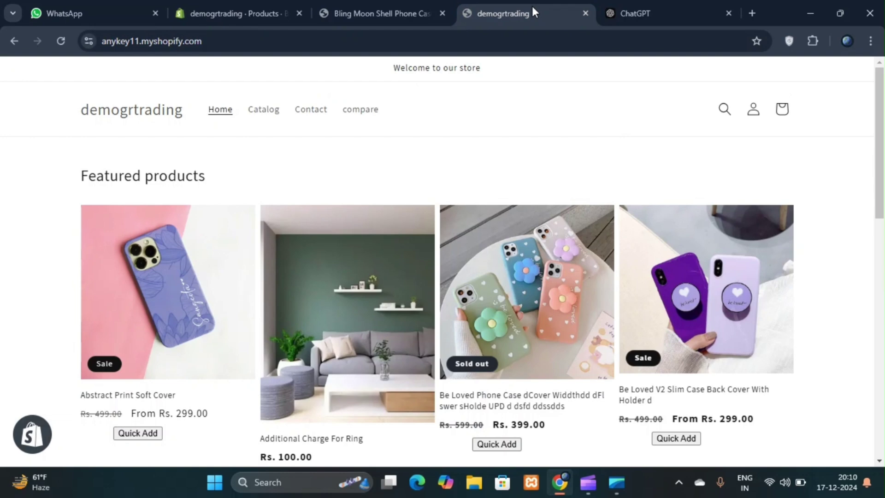
key("ctrl+shift+Tab")
key("ctrl+shift+Tab")
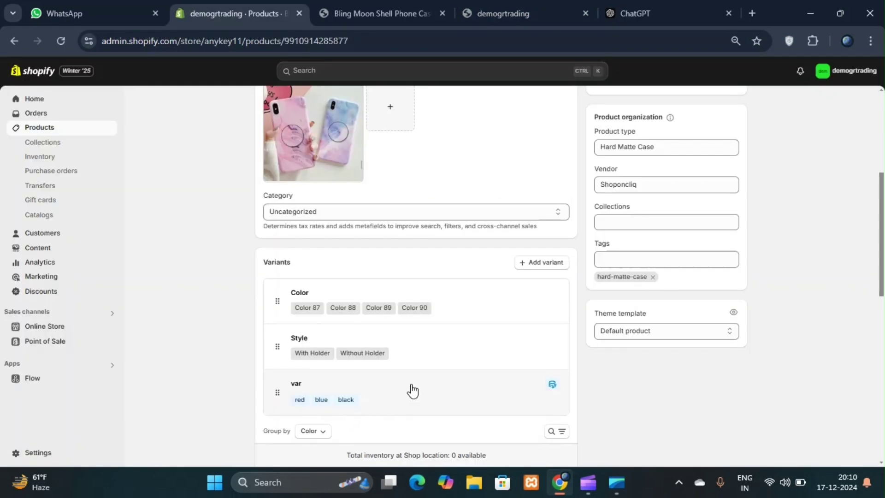
scroll(513, 332, "up", 1)
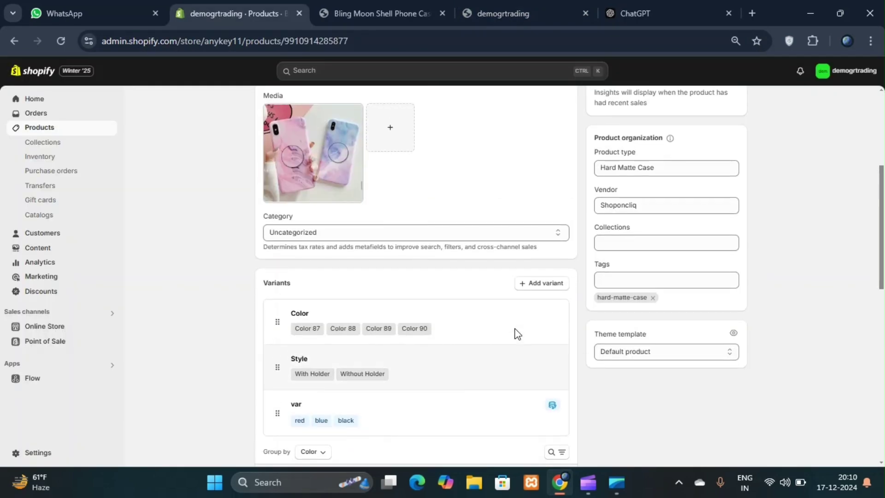
left_click(532, 2)
left_click(349, 2)
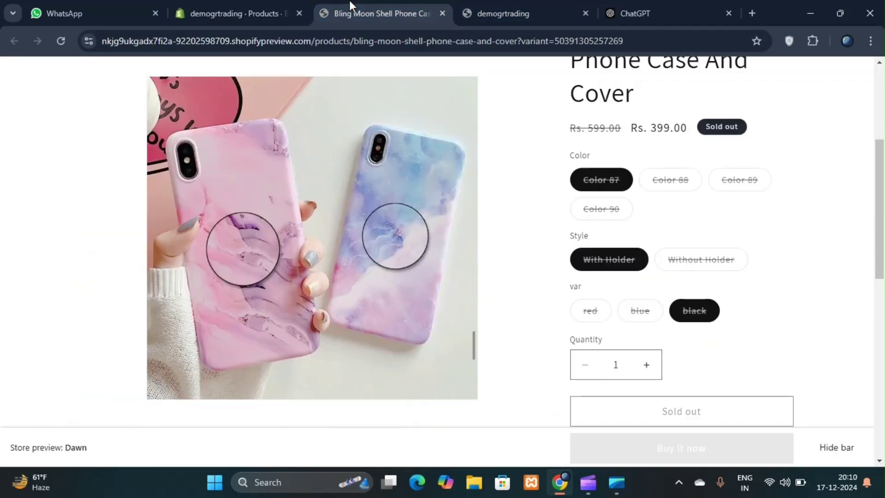
left_click(256, 2)
scroll(403, 227, "up", 3)
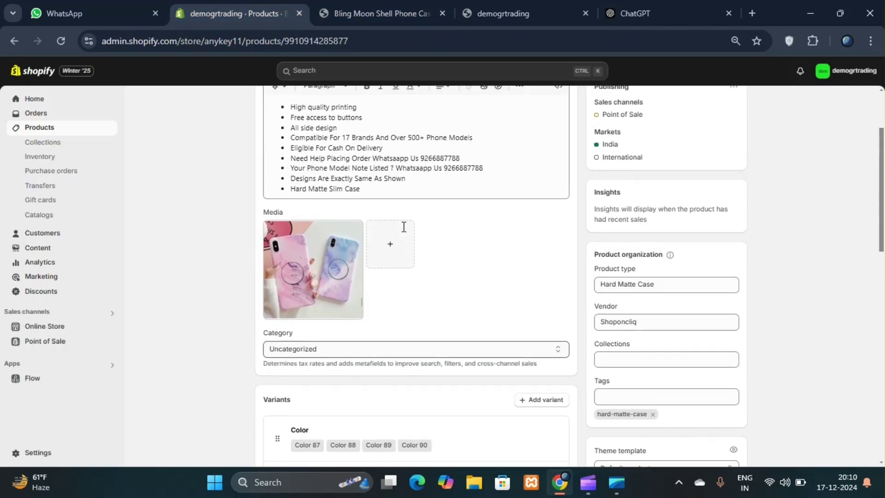
scroll(387, 223, "up", 2)
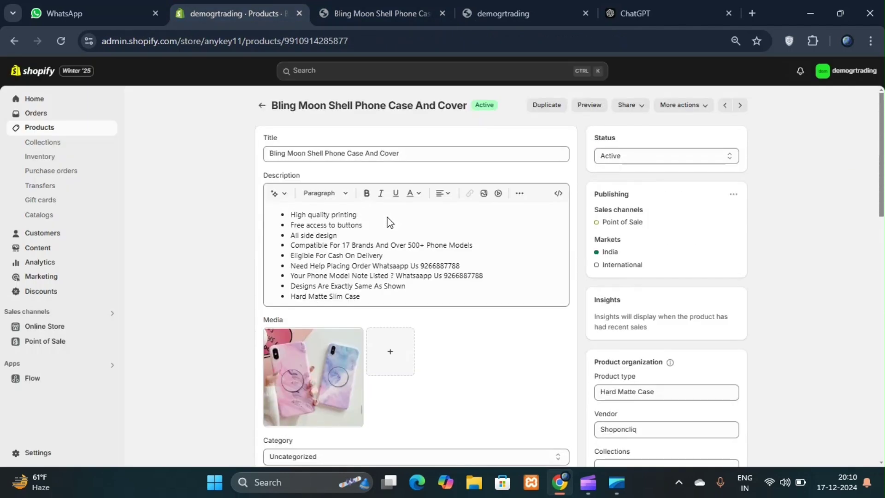
Change the black var entry's text to white and save it.
left_click(57, 248)
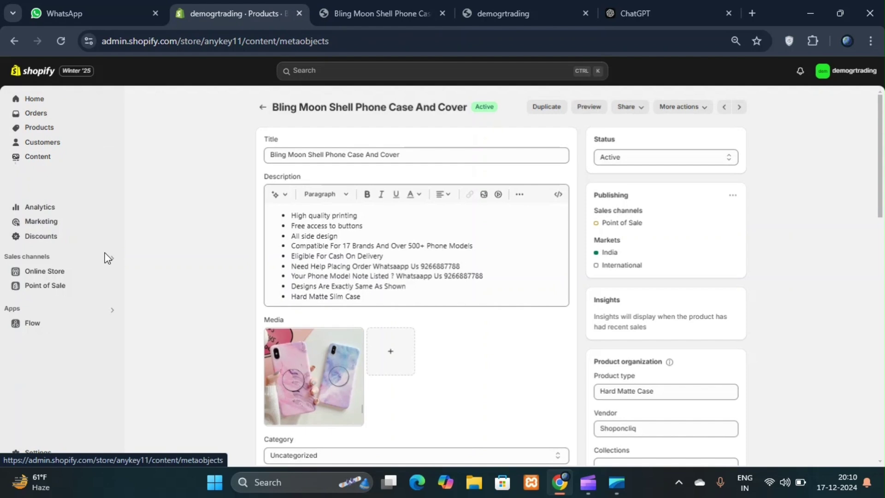
left_click(173, 296)
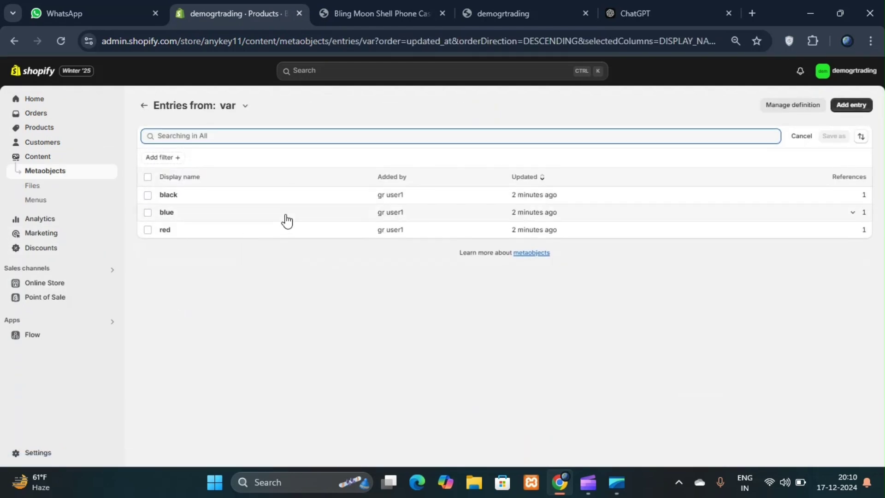
left_click(273, 201)
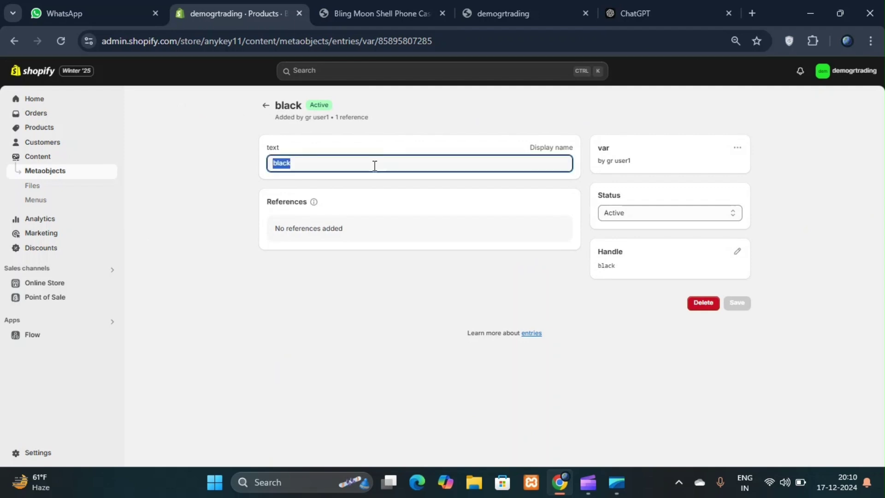
type("wh")
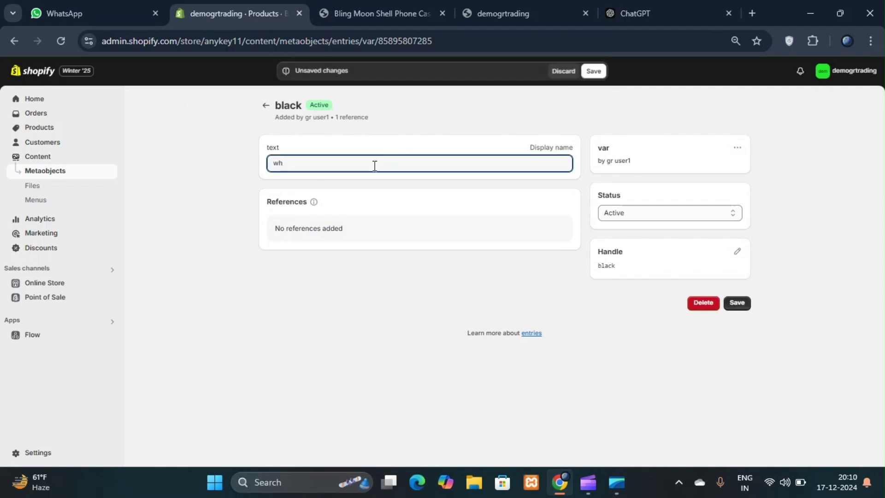
type("ite")
left_click(593, 71)
Check the reloaded phone case preview shows white instead of black, then return to admin.
left_click(497, 0)
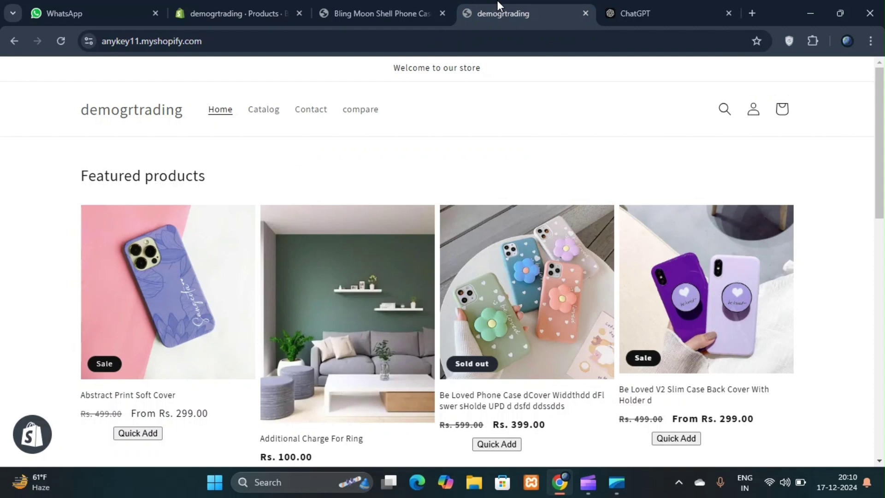
left_click(392, 2)
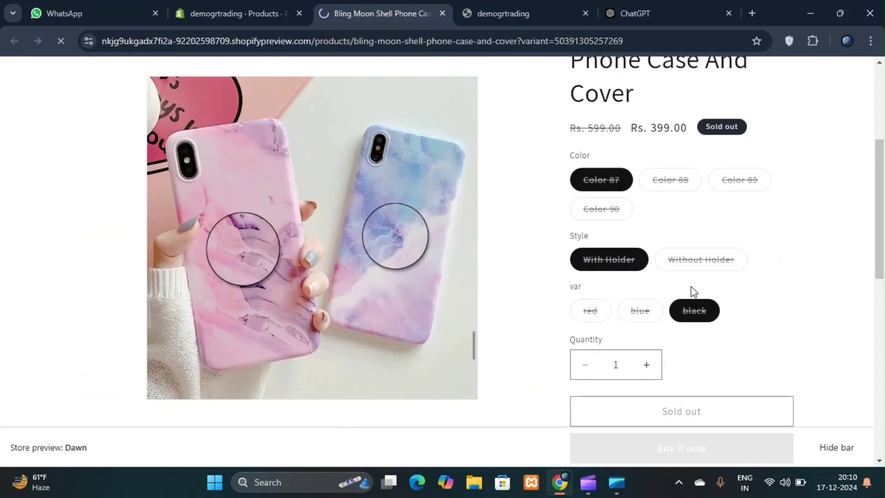
left_click(642, 318)
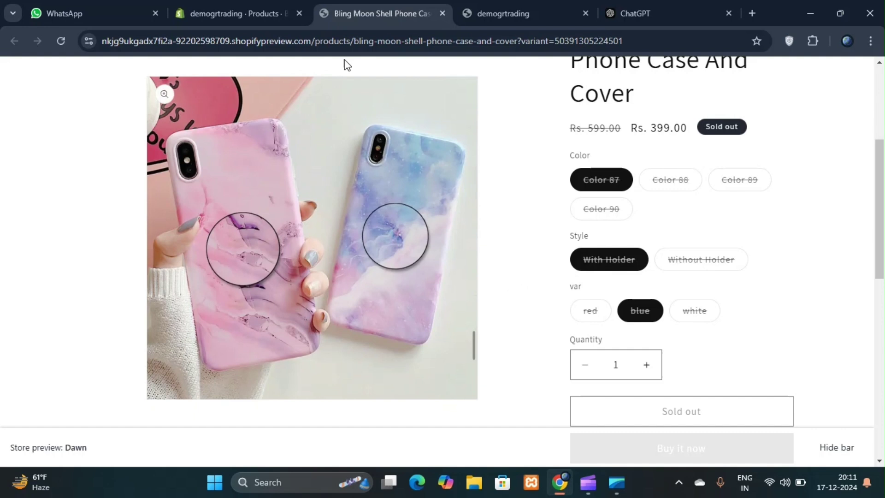
left_click(228, 13)
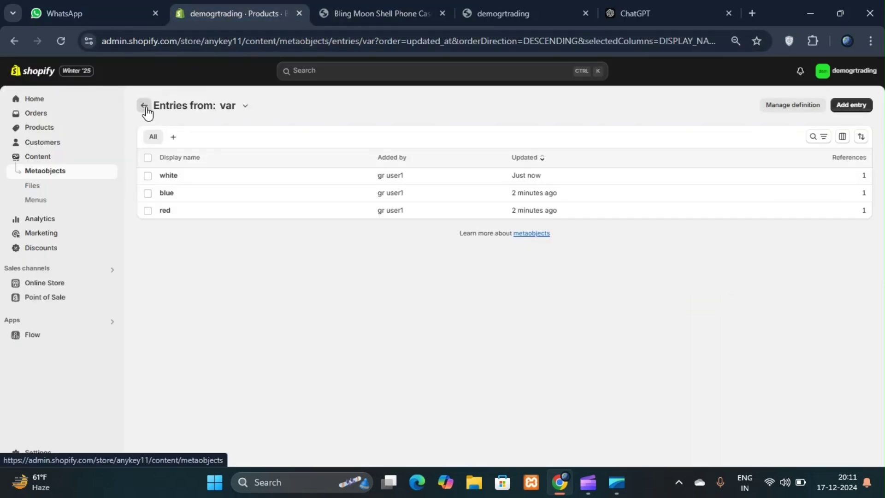
left_click(144, 106)
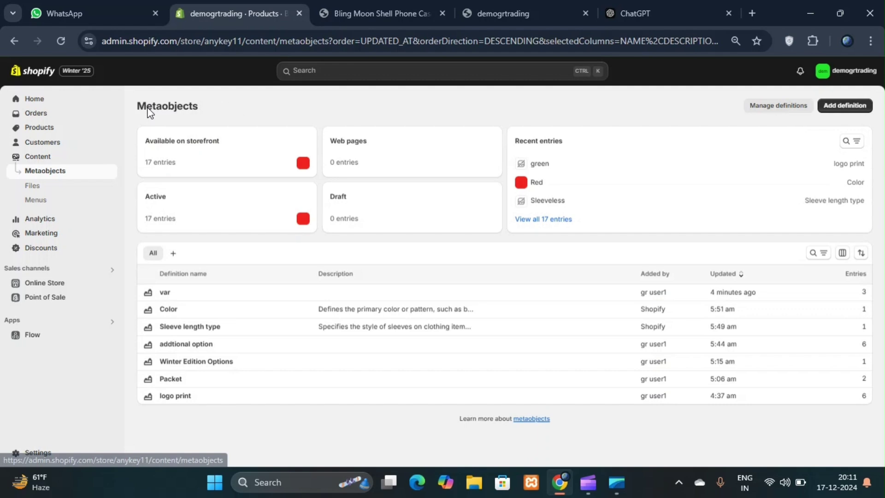
left_click(248, 299)
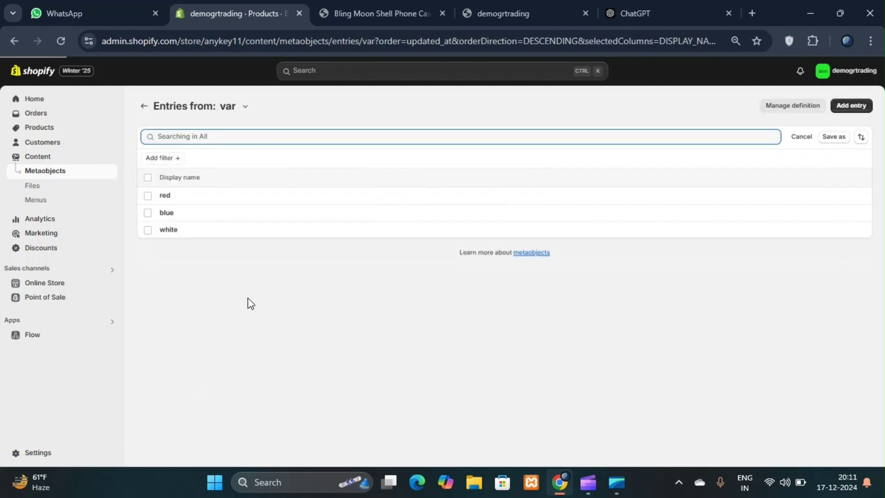